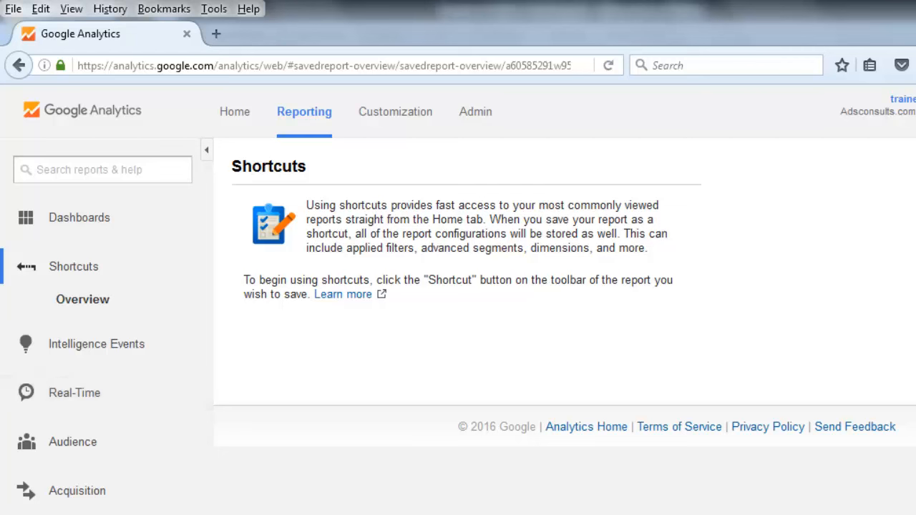
Open the Location report under Audience > Geo, keeping the current Windows color scheme when prompted
left_click(84, 441)
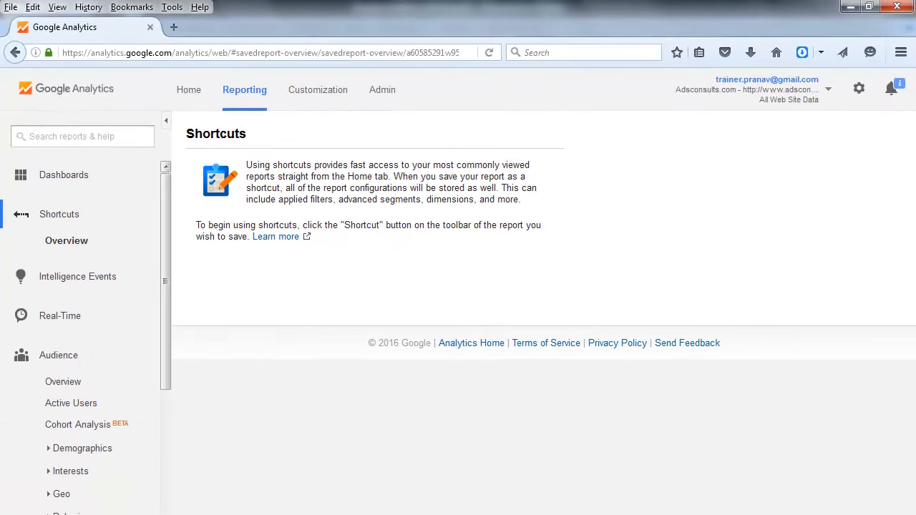
scroll(76, 405, "down", 3)
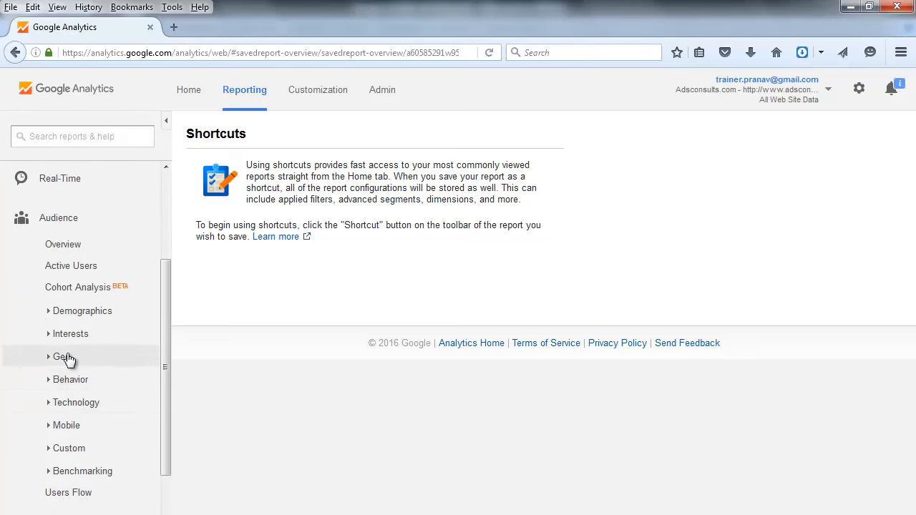
left_click(67, 356)
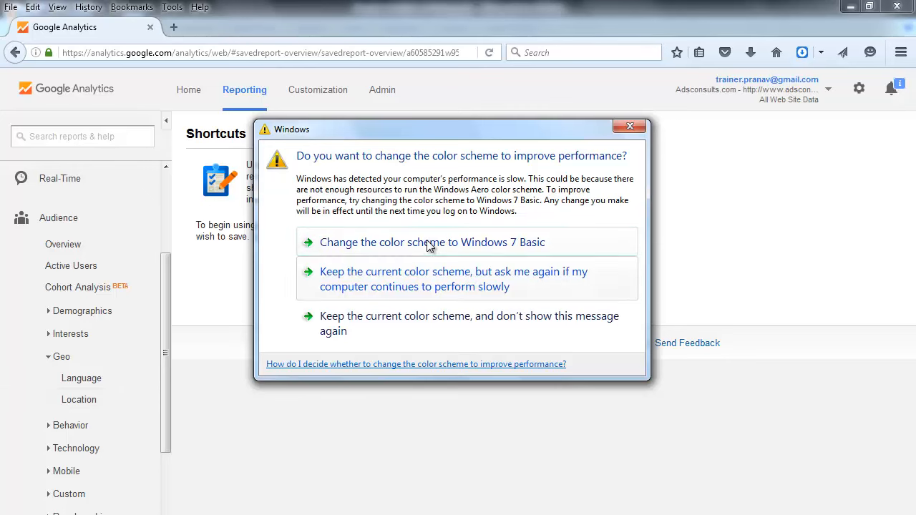
left_click(359, 343)
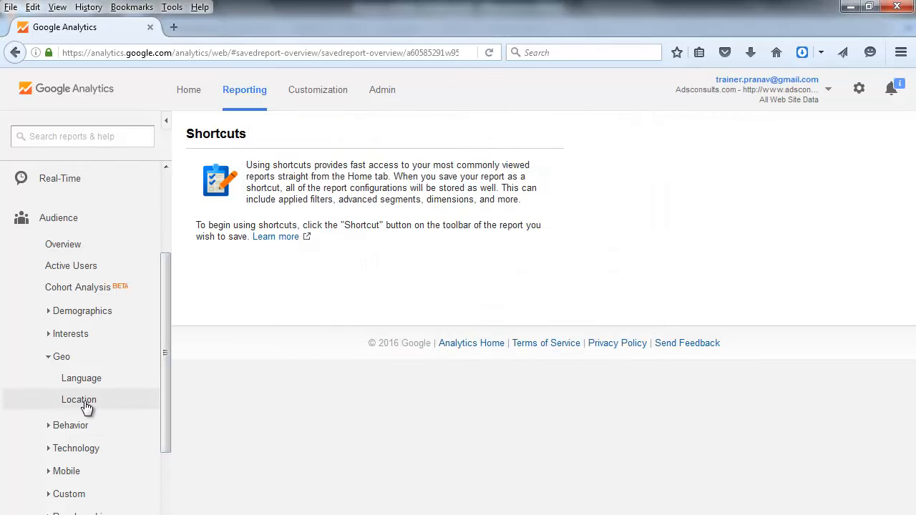
left_click(81, 400)
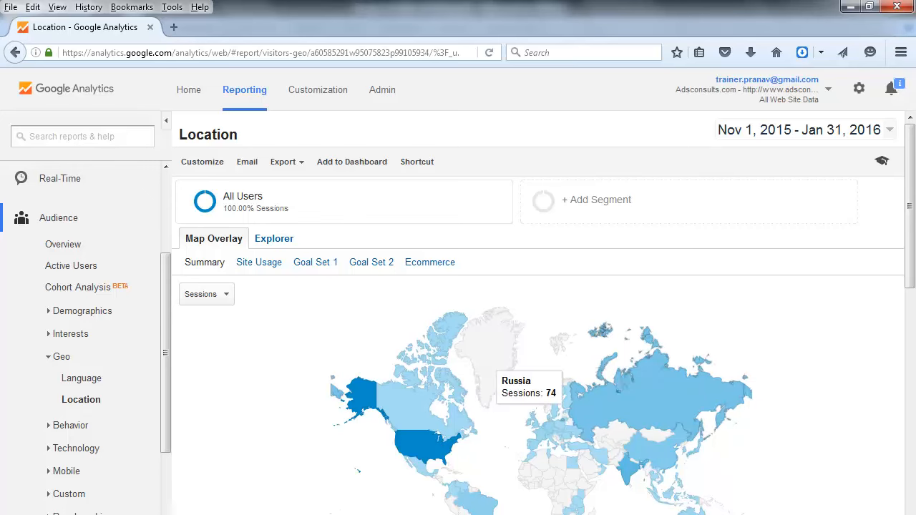
Review the country table in the Location report and drill down into India
scroll(537, 315, "down", 8)
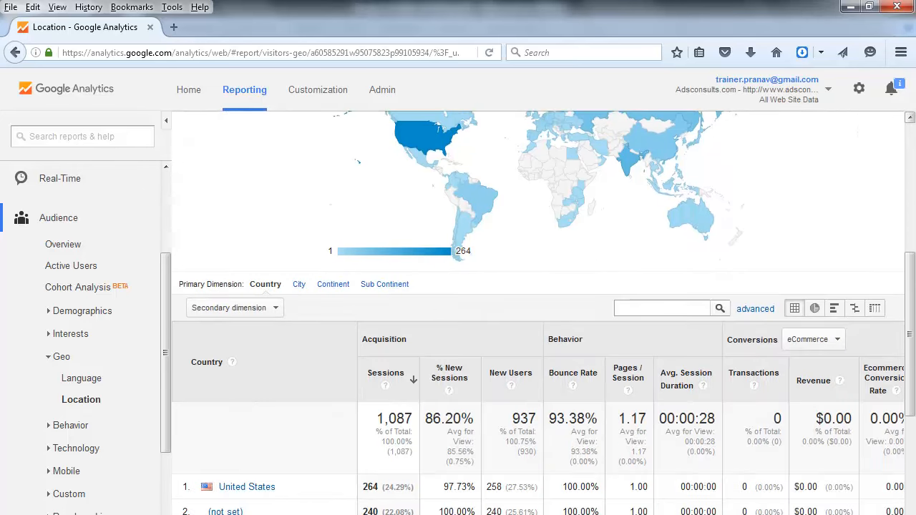
scroll(721, 468, "down", 4)
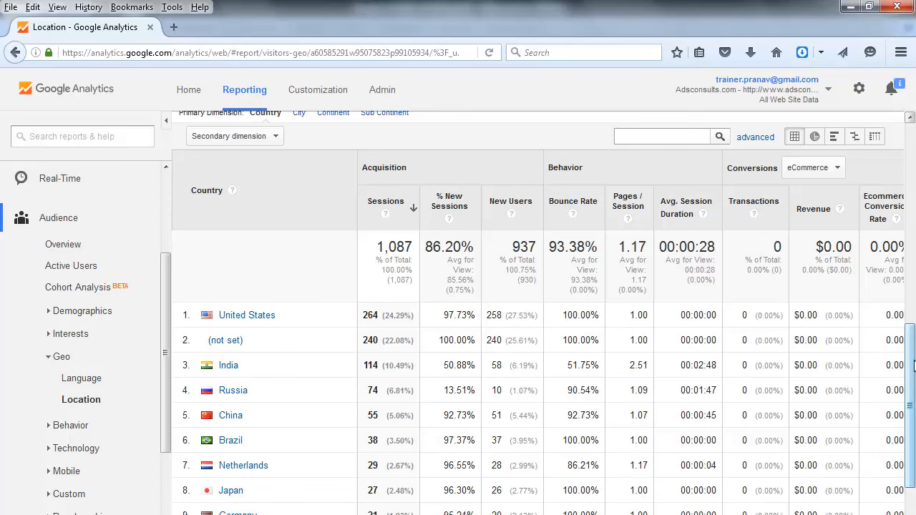
left_click_drag(913, 365, 911, 333)
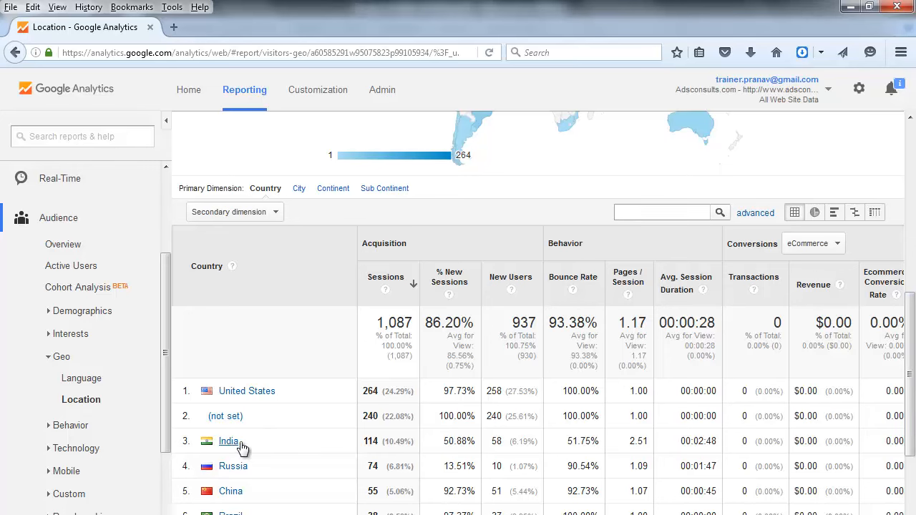
left_click(229, 441)
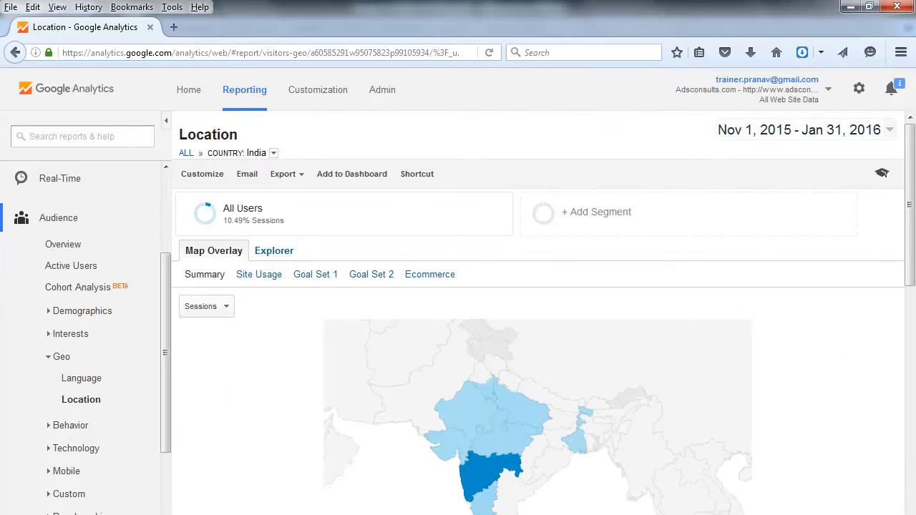
Set the primary dimension of the India report to City and review its map and city table
scroll(828, 342, "down", 5)
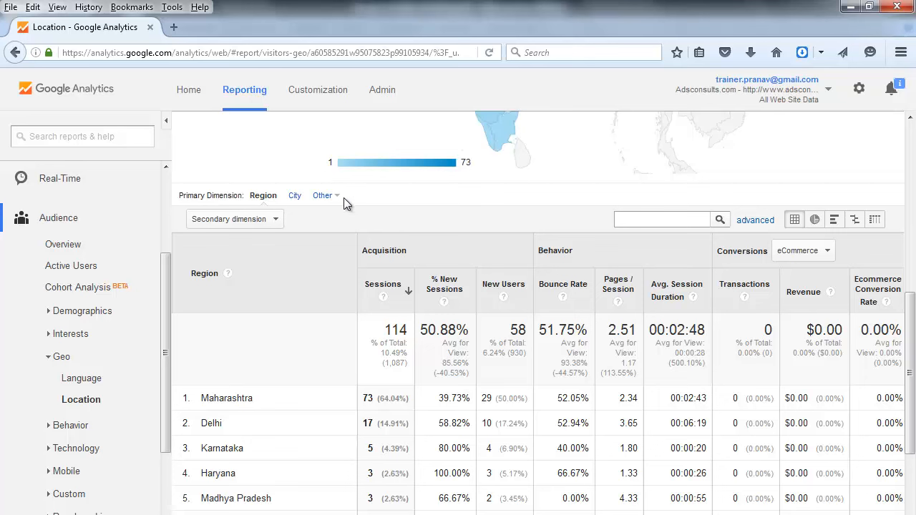
left_click(295, 196)
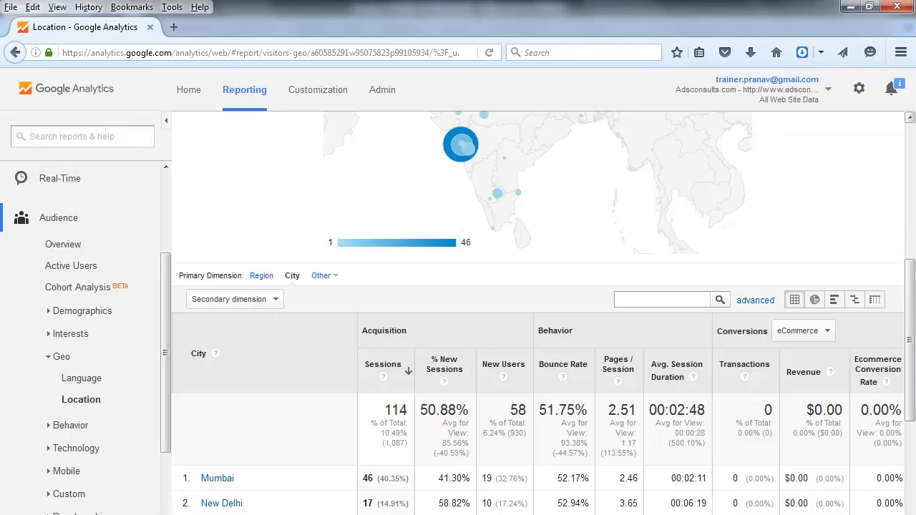
scroll(874, 271, "down", 5)
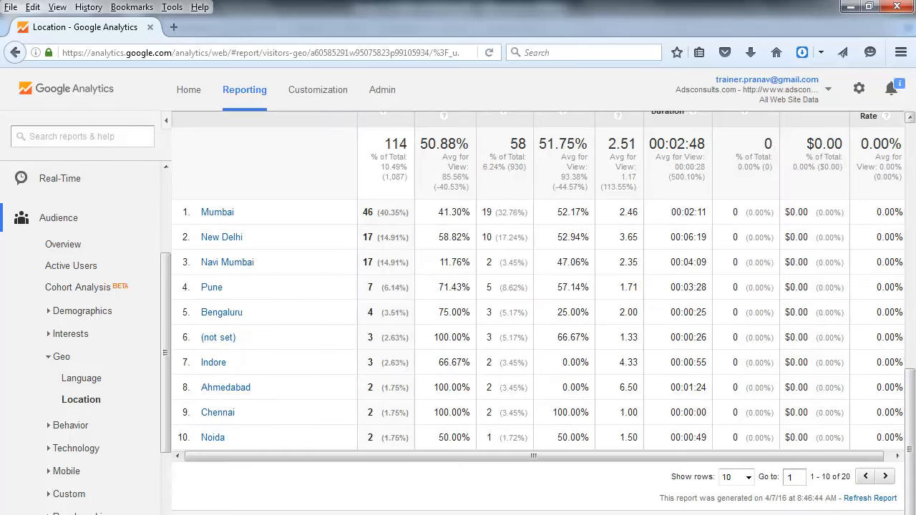
scroll(906, 293, "up", 5)
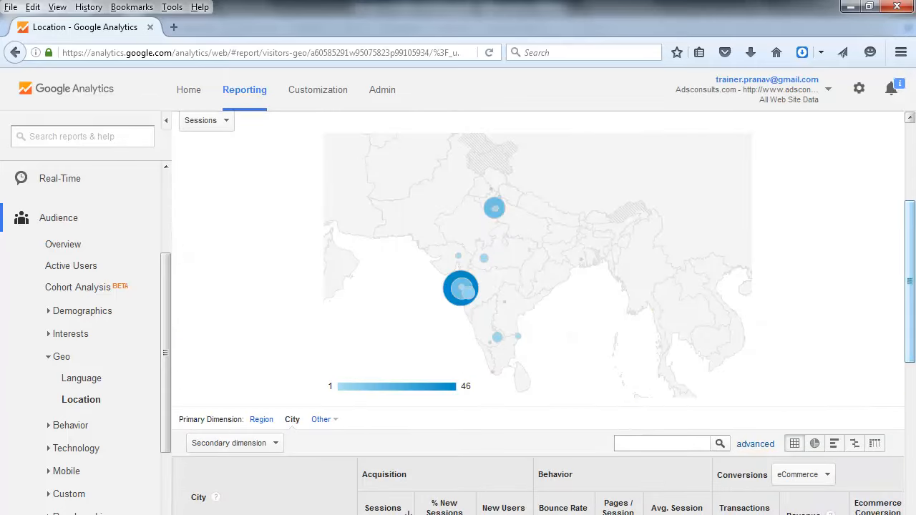
scroll(915, 156, "up", 3)
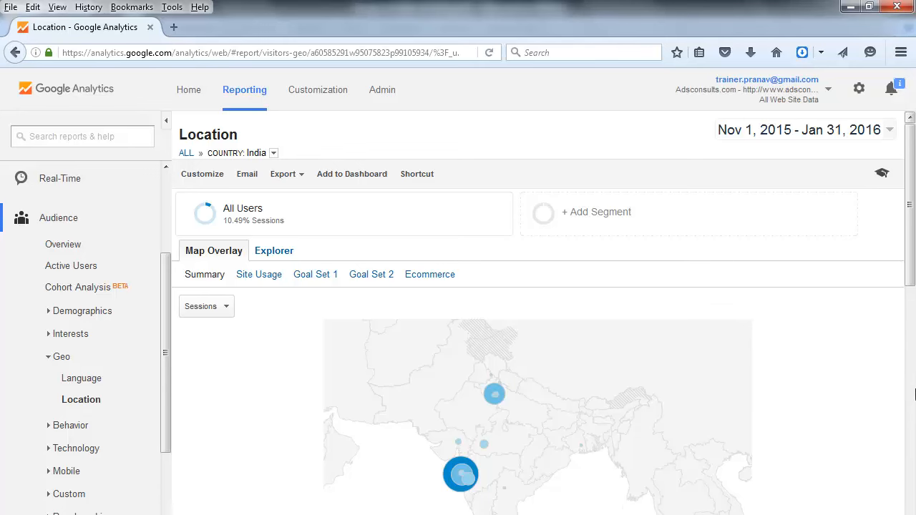
left_click(911, 446)
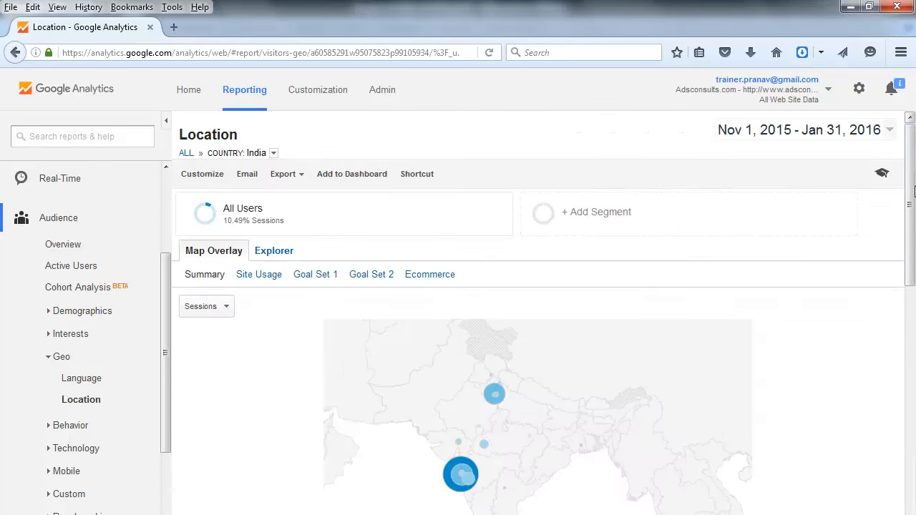
left_click(912, 192)
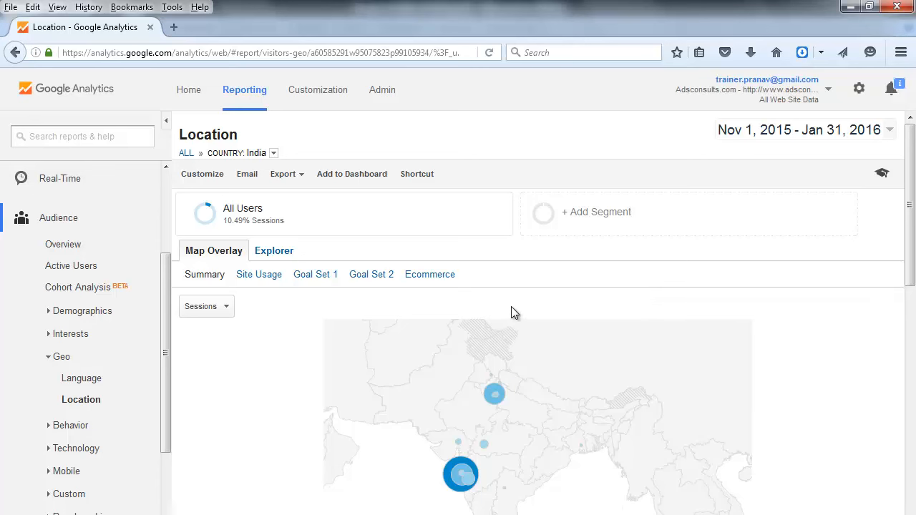
left_click(414, 179)
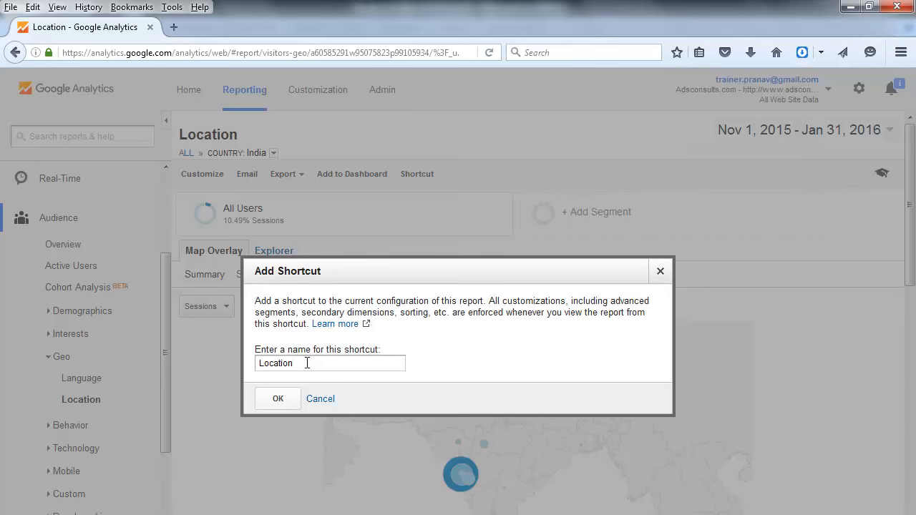
left_click(323, 400)
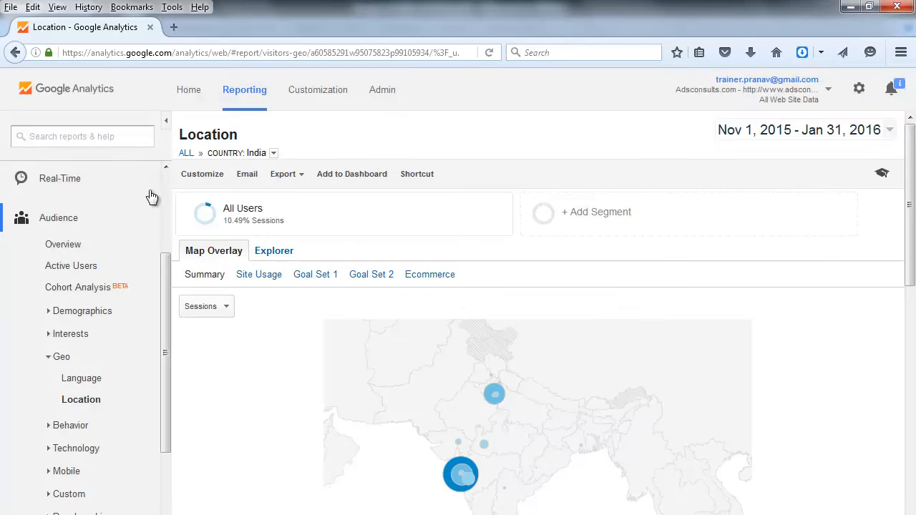
scroll(168, 171, "up", 4)
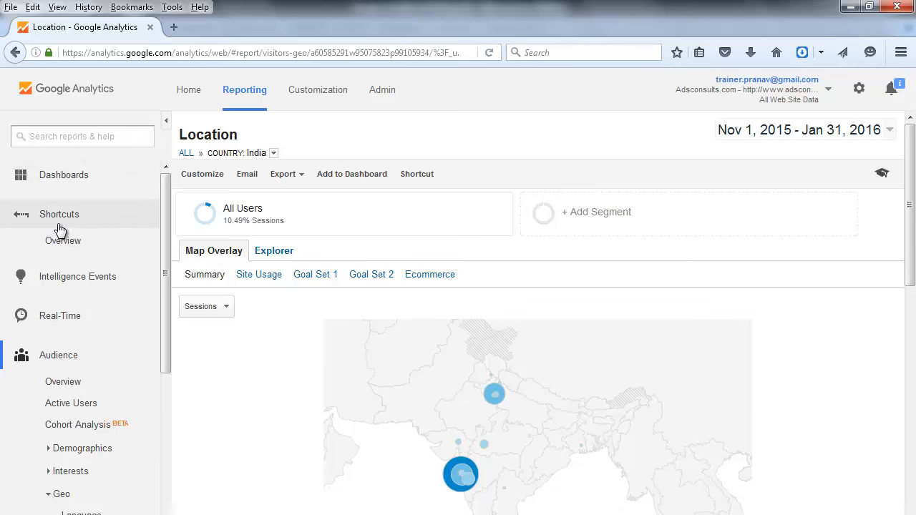
Save the current India city report as a shortcut named City-based-Report-for-India-Location
left_click(441, 178)
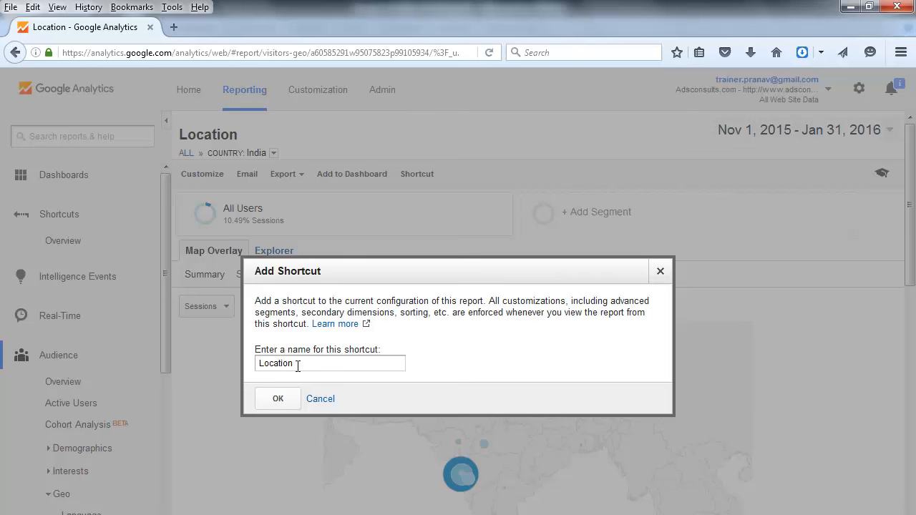
left_click(261, 366)
type("City-")
type("based-")
type("Report-")
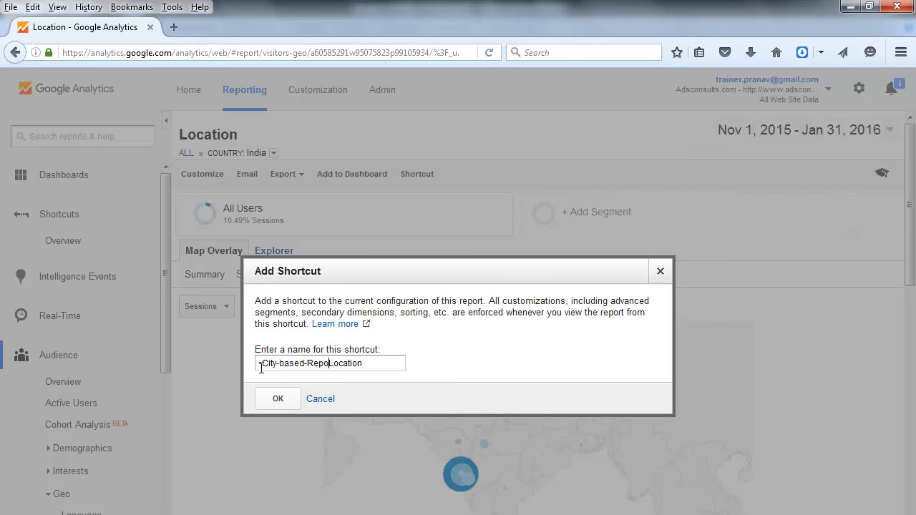
type("for-India-")
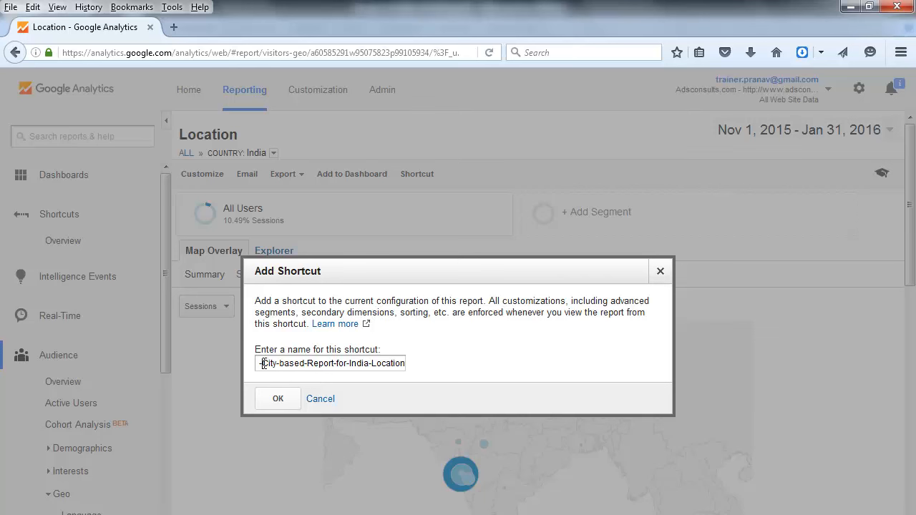
key("BackSpace")
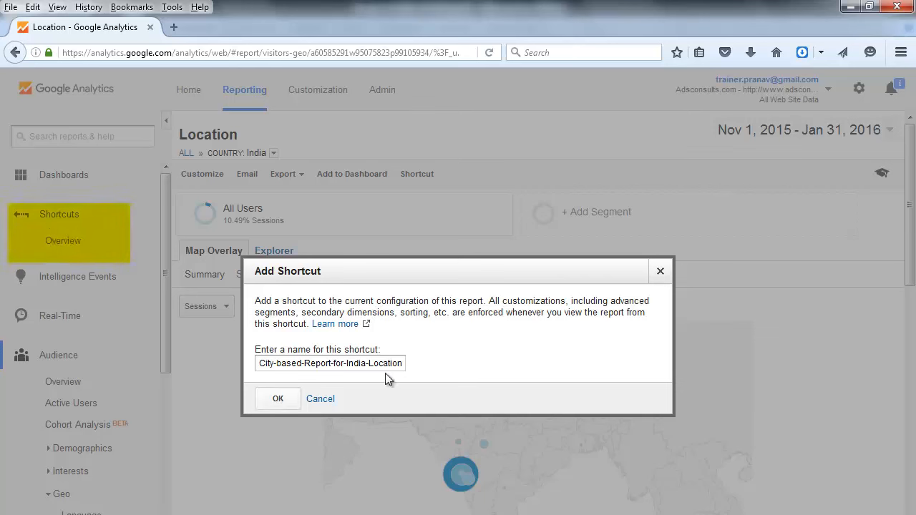
left_click(269, 405)
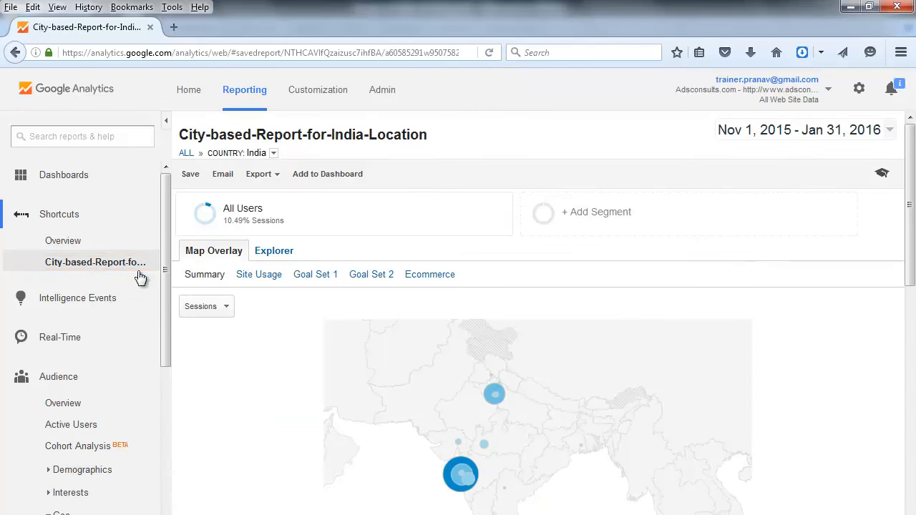
Collapse the Audience section, then open the saved City-based-Report-for-India-Location shortcut and examine its city table
left_click(59, 388)
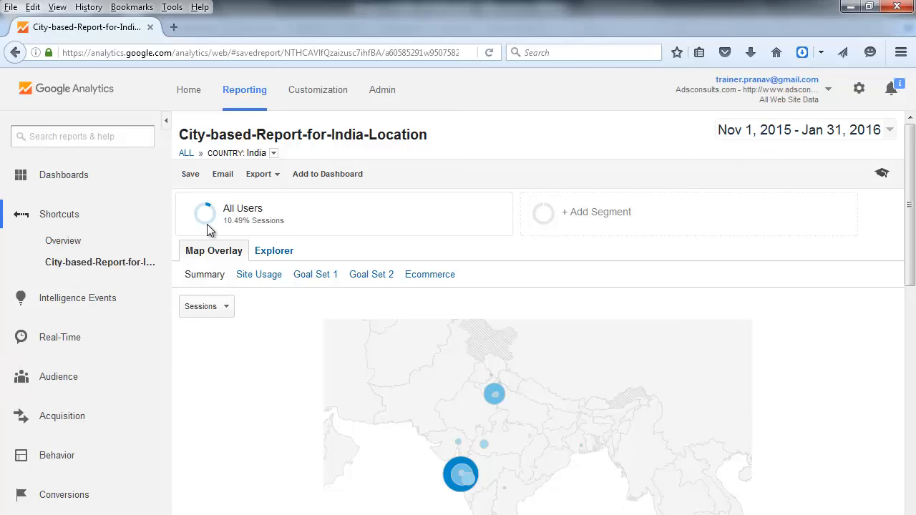
left_click(107, 262)
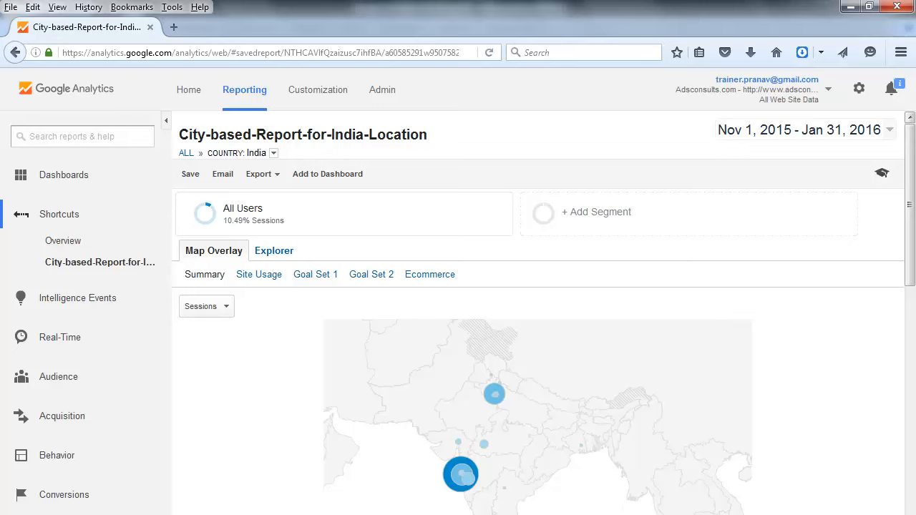
left_click(914, 442)
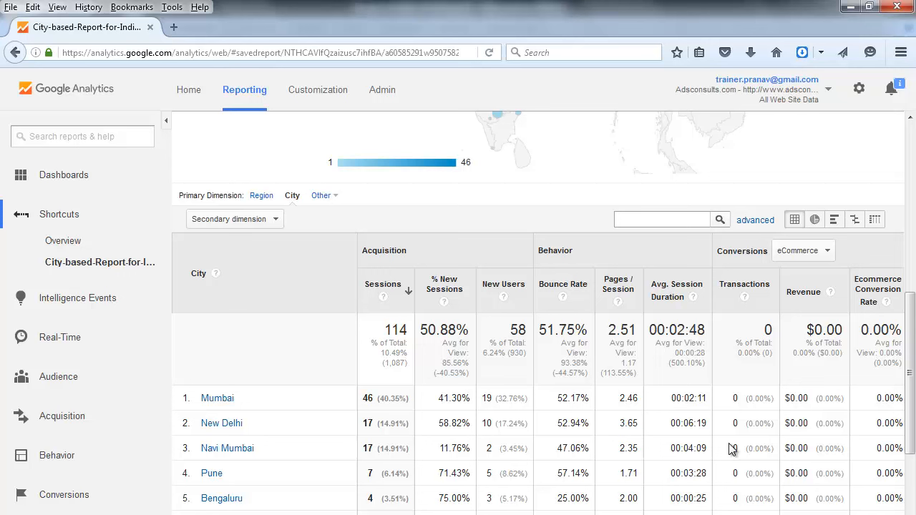
Open the Channels report under Acquisition > All Traffic and review its sessions chart and channel grouping table
left_click(72, 417)
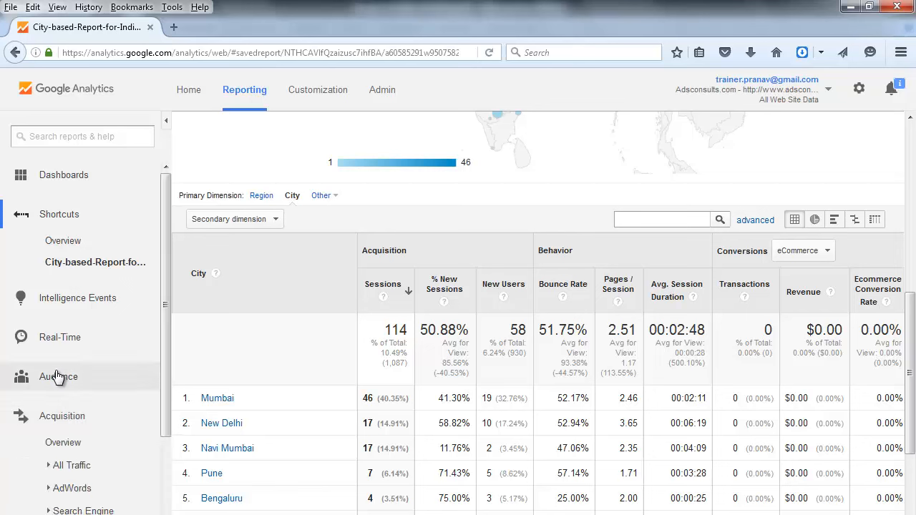
left_click(75, 466)
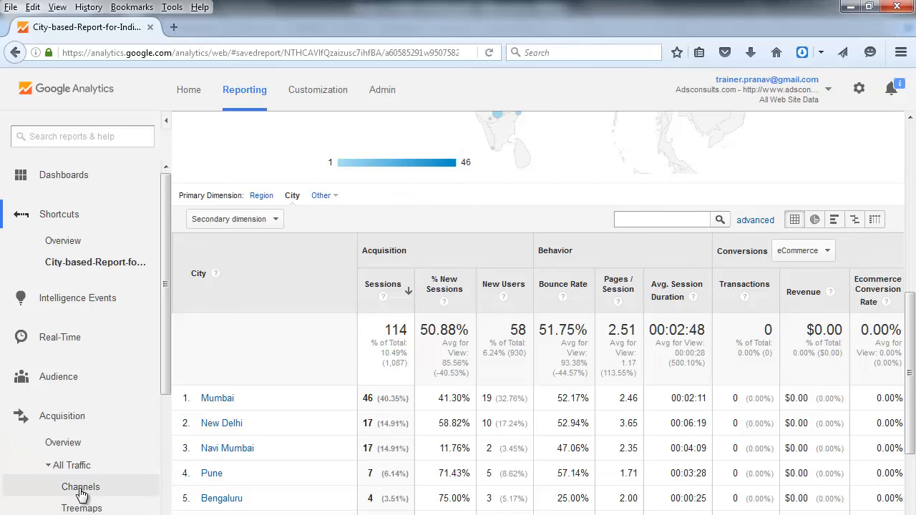
left_click(81, 488)
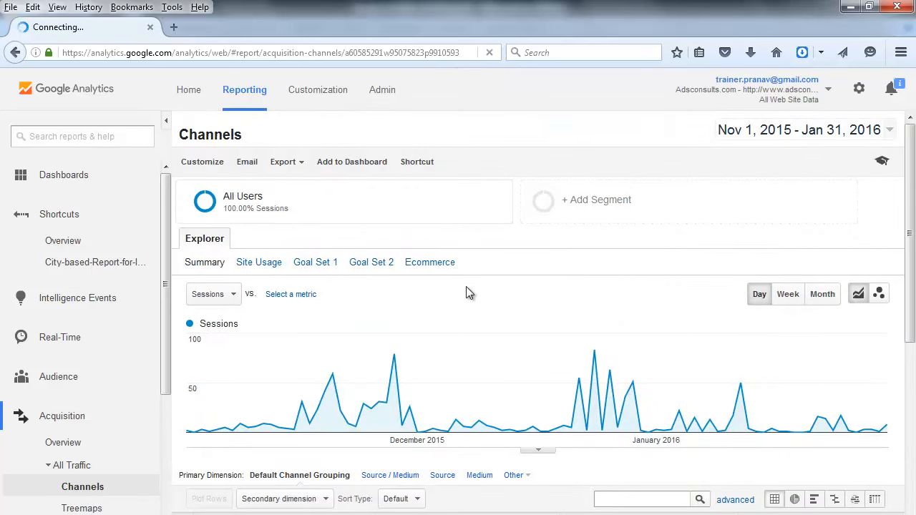
scroll(828, 331, "down", 8)
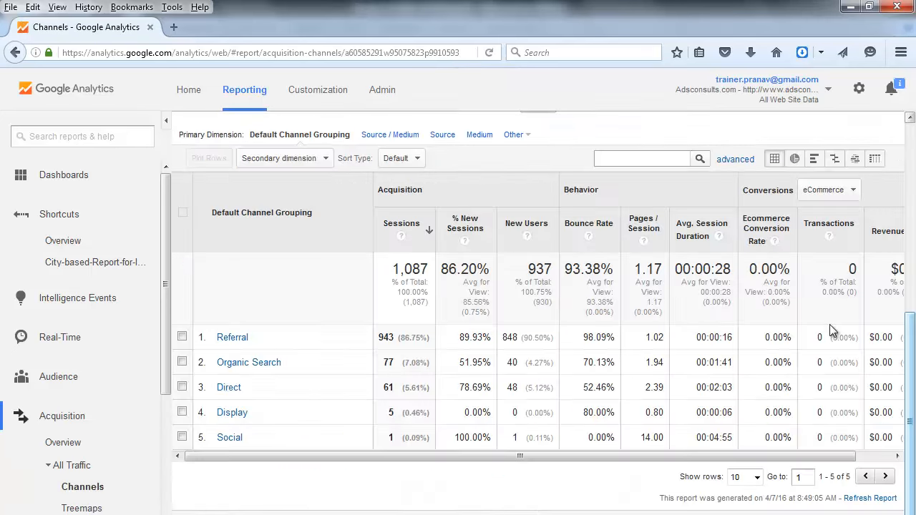
scroll(828, 331, "up", 8)
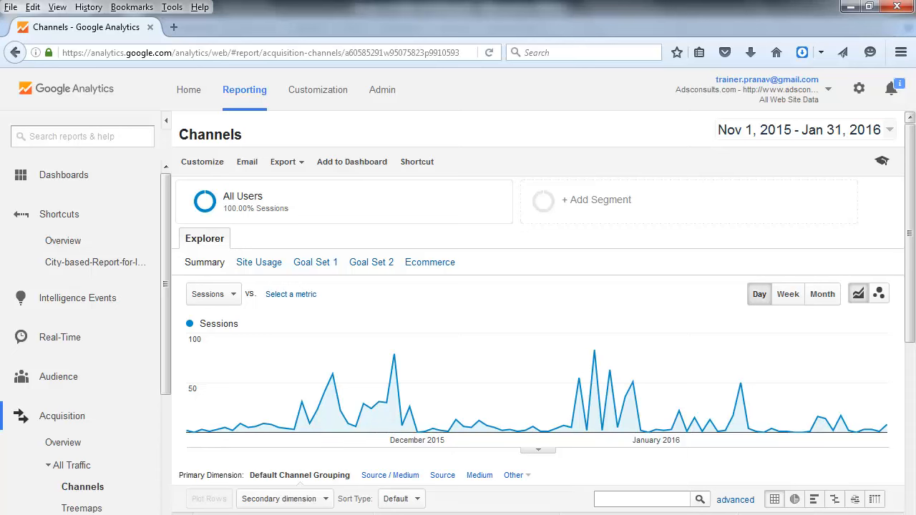
scroll(537, 315, "down", 2)
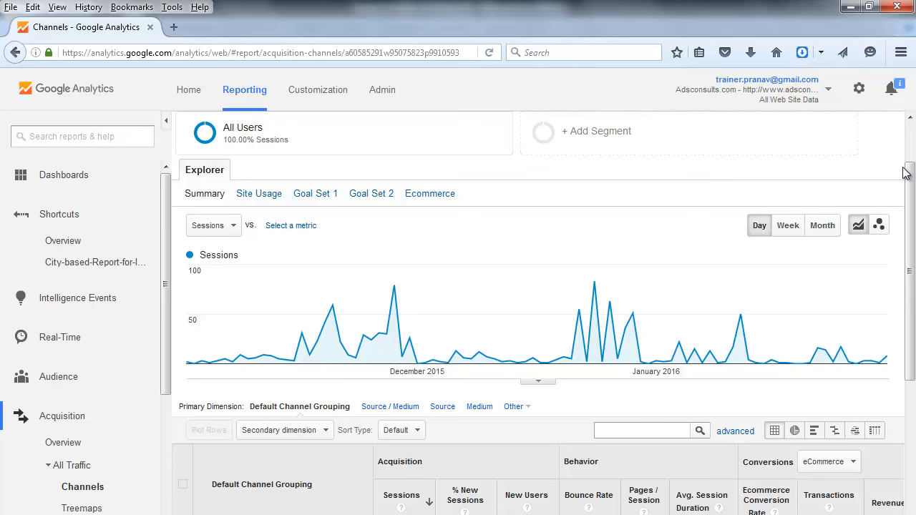
left_click(912, 139)
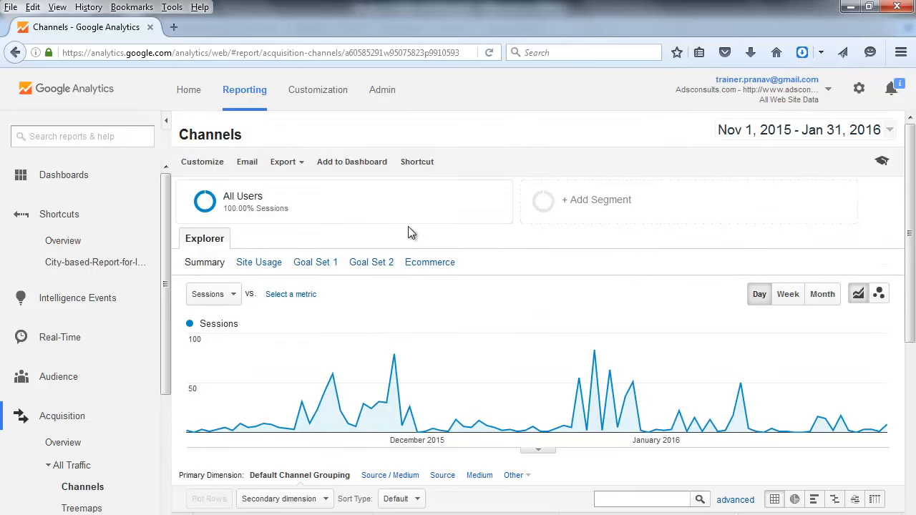